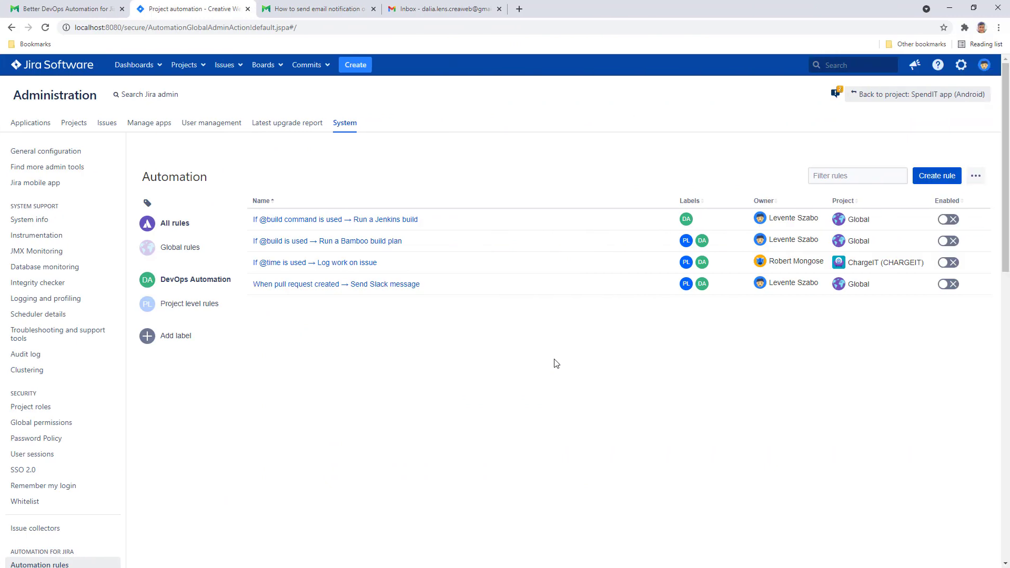
# - Start a new automation rule using the DevOps trigger 'Changeset accepted'
pyautogui.click(926, 180)
pyautogui.click(522, 251)
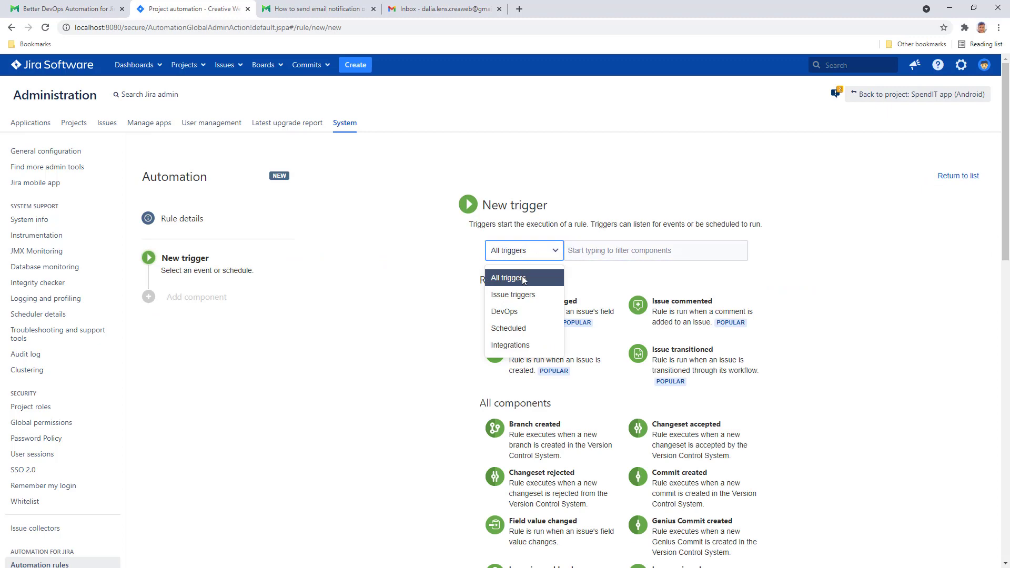
pyautogui.click(520, 314)
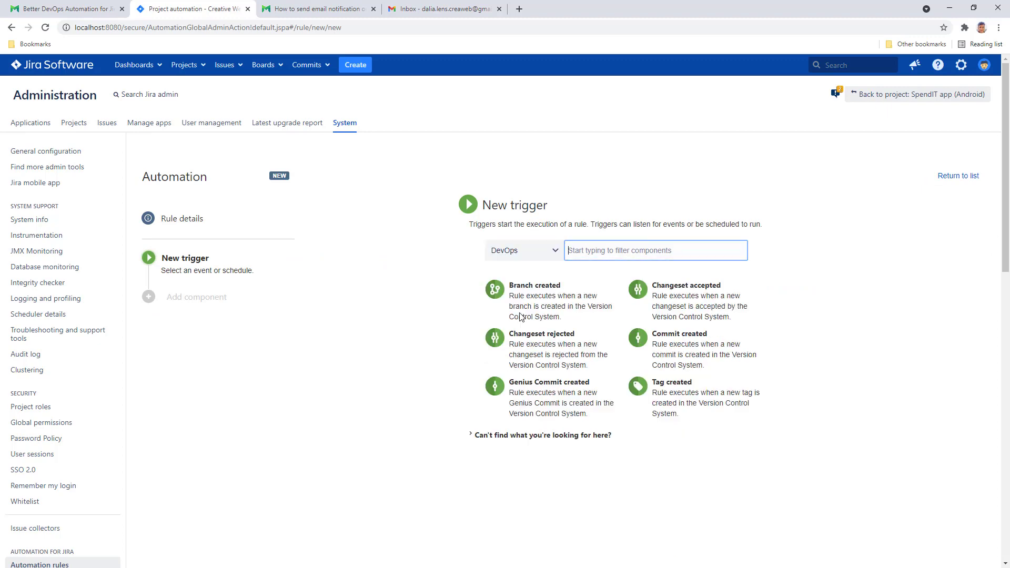
pyautogui.click(696, 302)
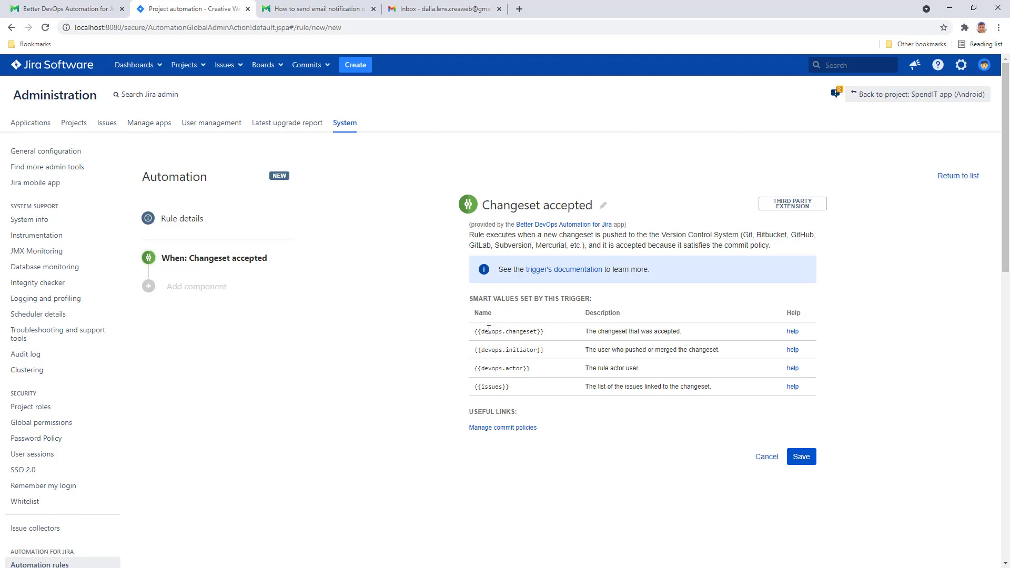
# - Copy the {{devops.changeset}} smart value and save the trigger
pyautogui.moveTo(475, 332); pyautogui.dragTo(545, 331)
pyautogui.rightClick(542, 334)
pyautogui.click(566, 341)
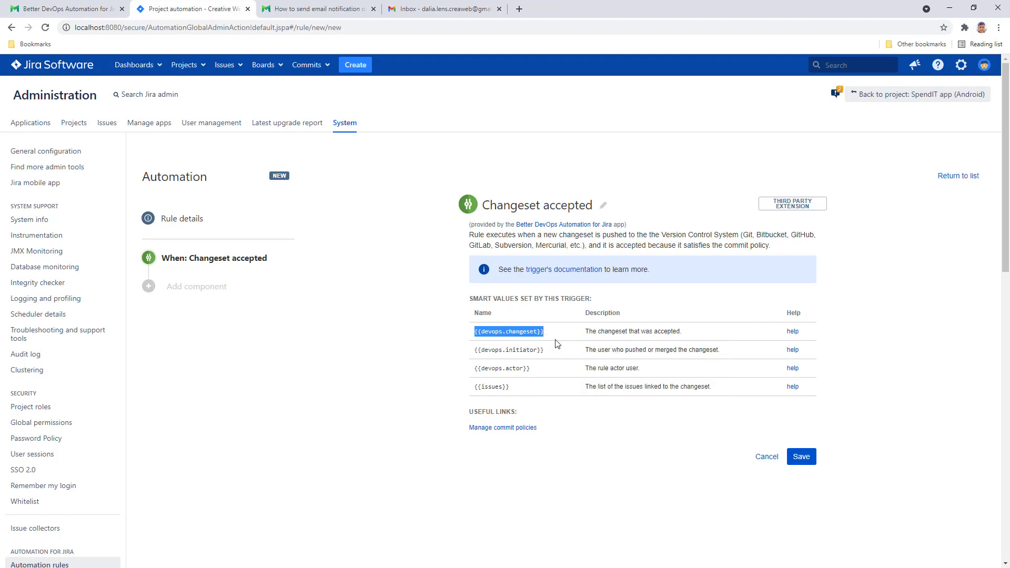
pyautogui.click(800, 458)
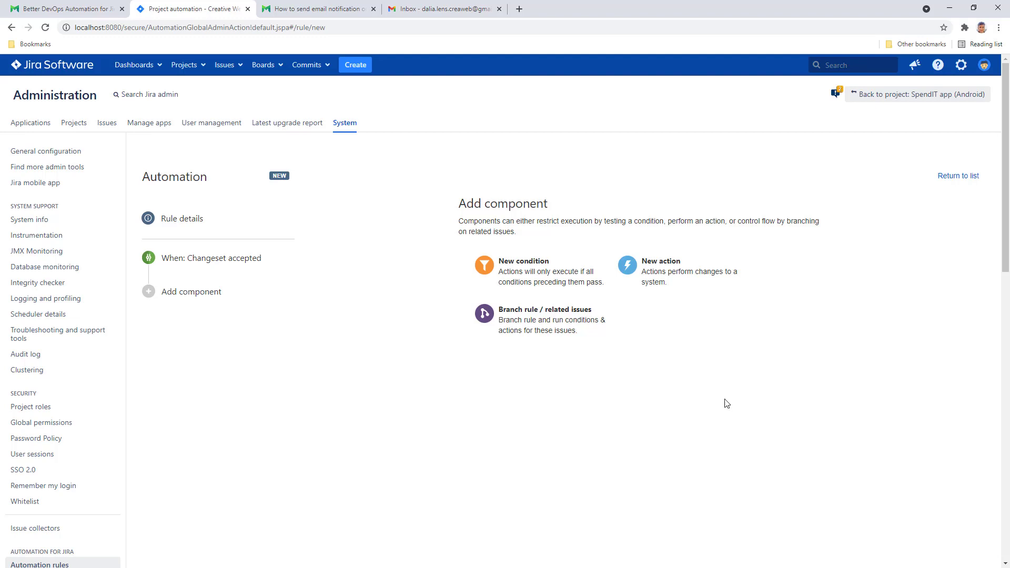
# - Add an advanced compare condition: {{devops.changeset.commits.size}} greater than 0
pyautogui.click(544, 275)
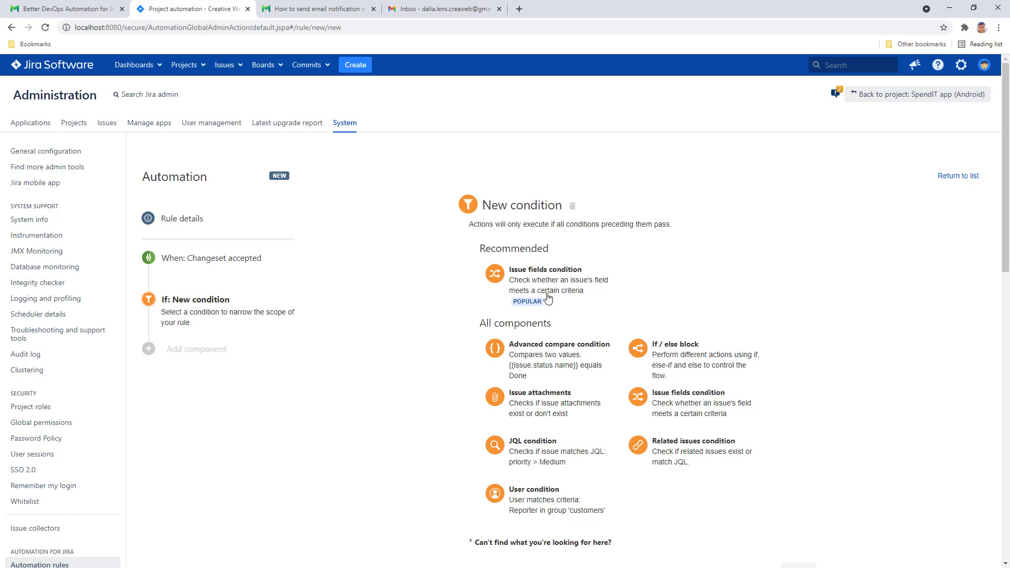
pyautogui.click(556, 356)
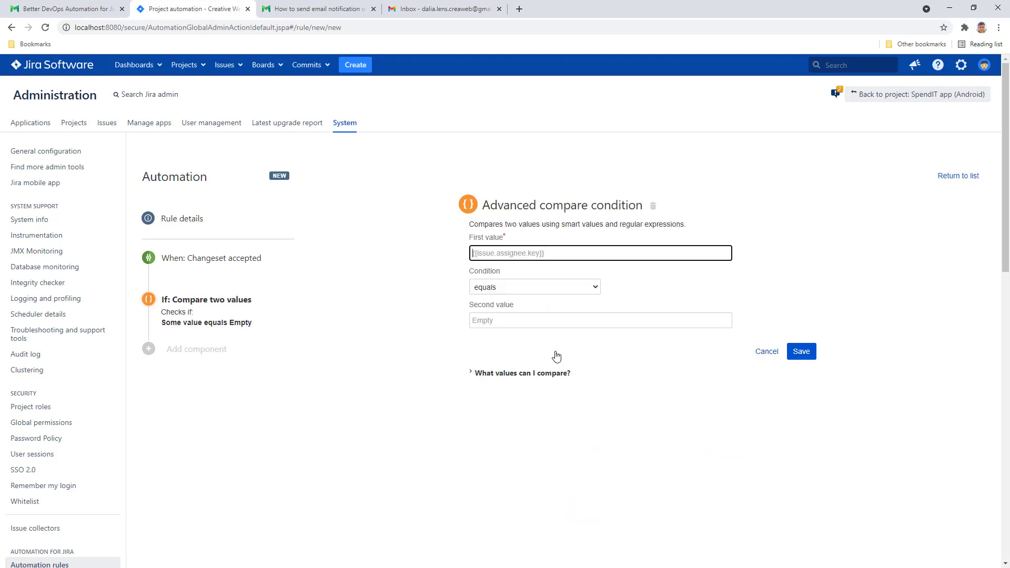
pyautogui.rightClick(528, 253)
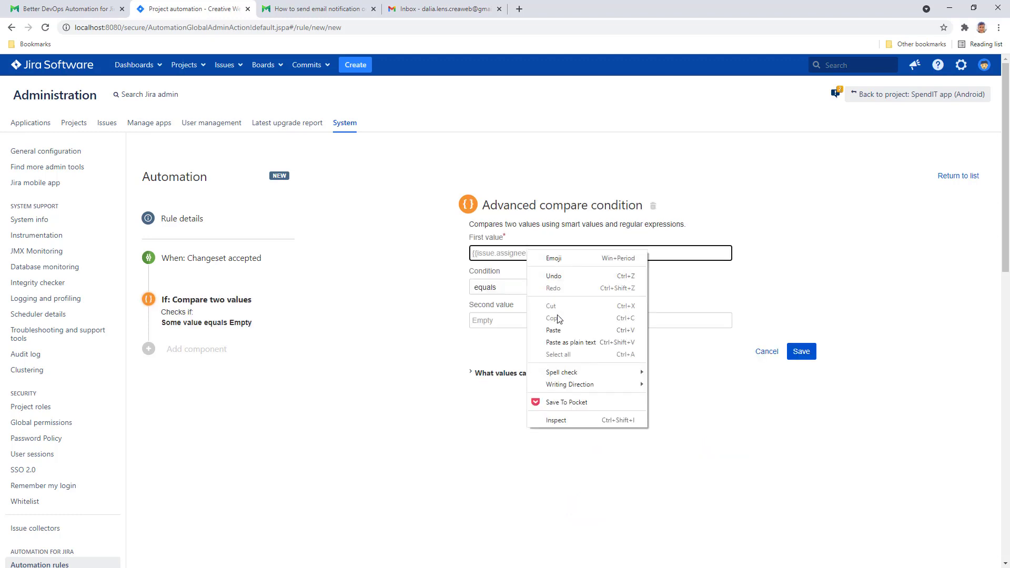
pyautogui.click(563, 329)
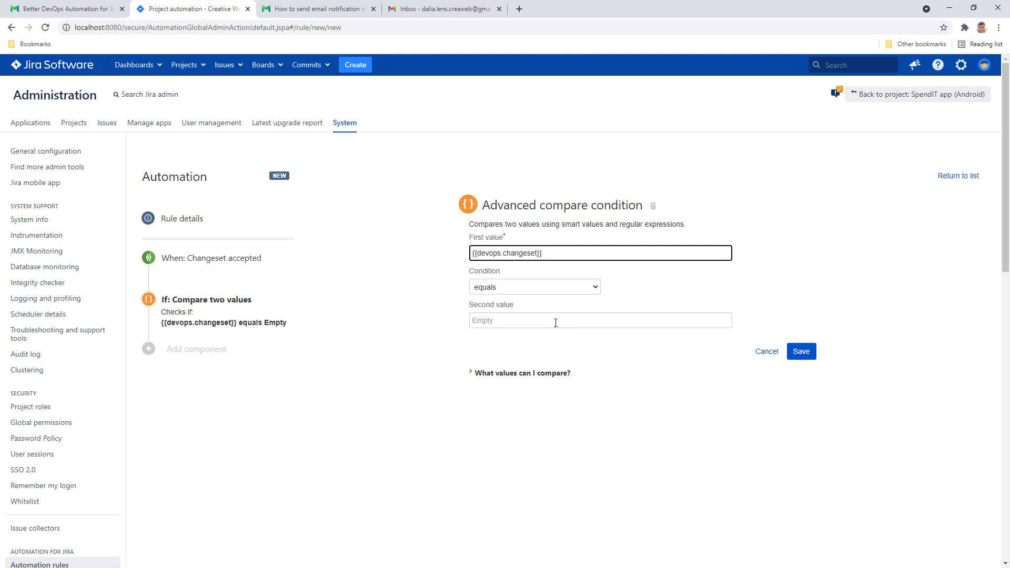
pyautogui.write('.commits.')
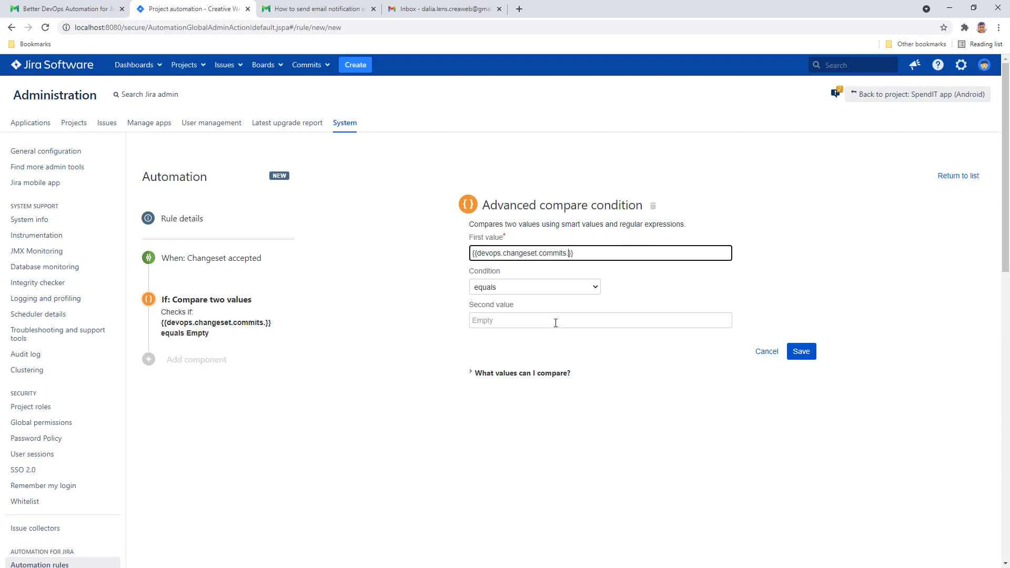
pyautogui.write('size')
pyautogui.click(578, 289)
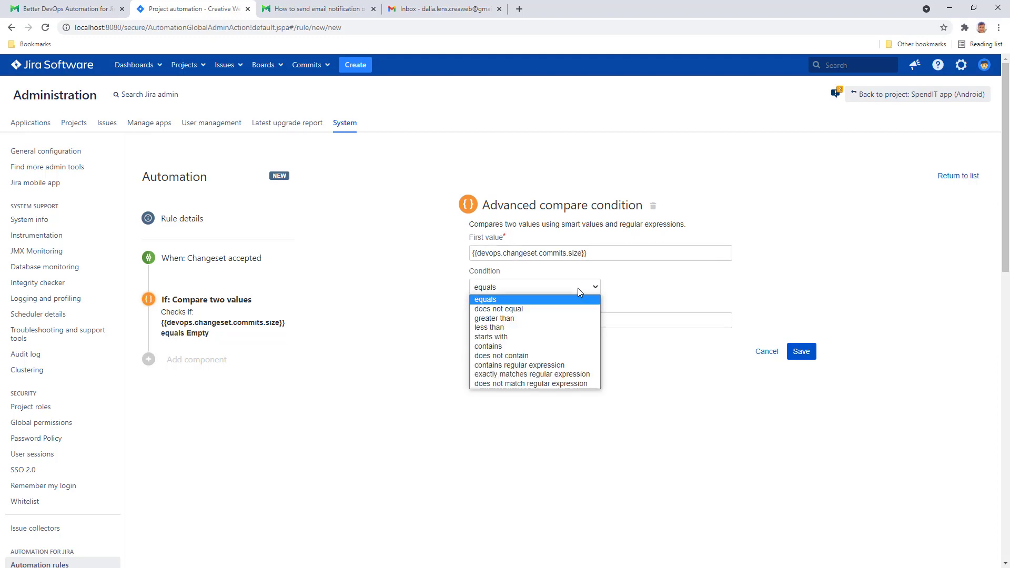
pyautogui.click(577, 319)
pyautogui.click(575, 319)
pyautogui.write('0')
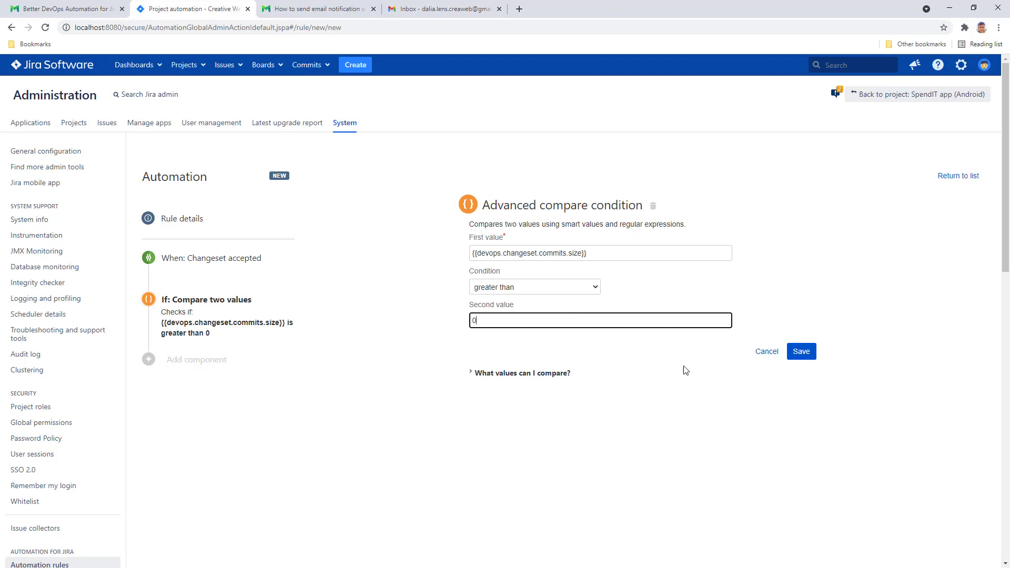
pyautogui.click(801, 356)
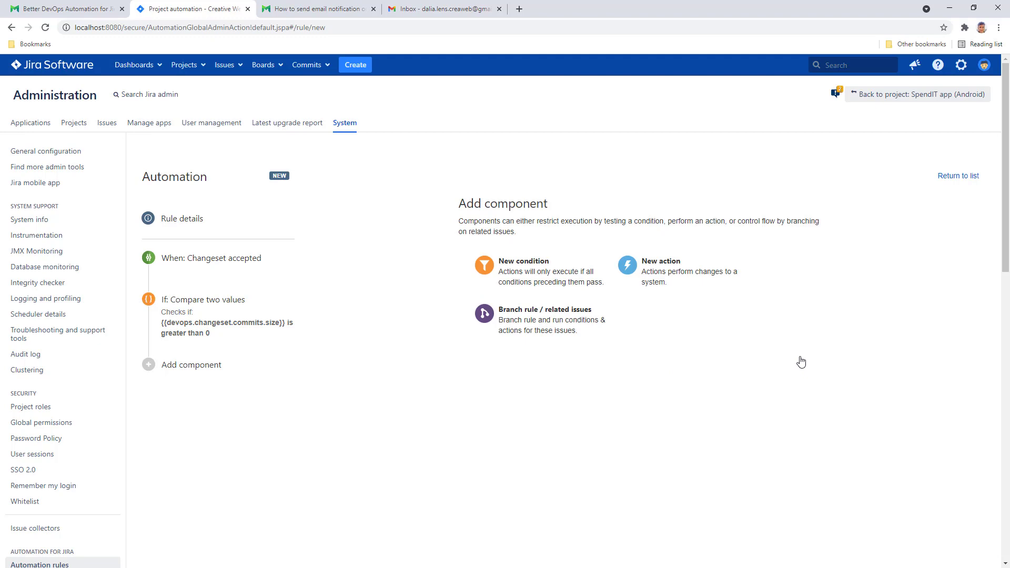
# - Add a Send email action with the recipient's Gmail address in the To field
pyautogui.click(674, 272)
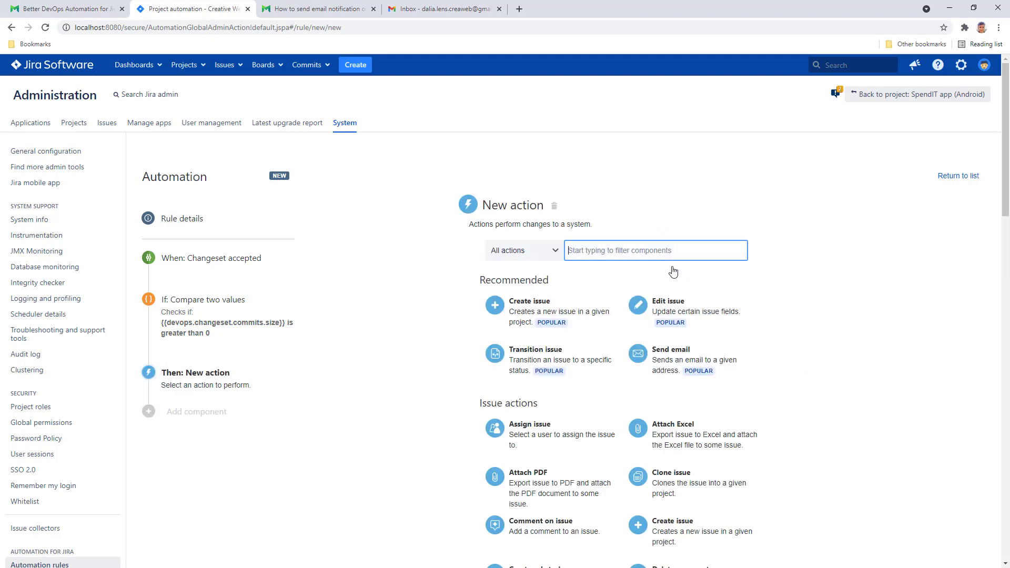
pyautogui.click(697, 367)
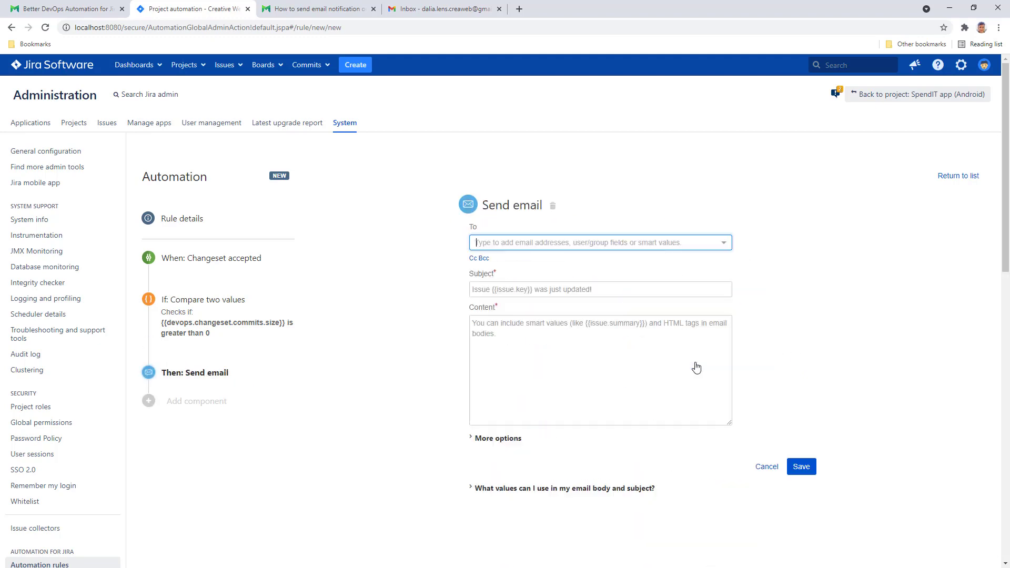
pyautogui.click(594, 243)
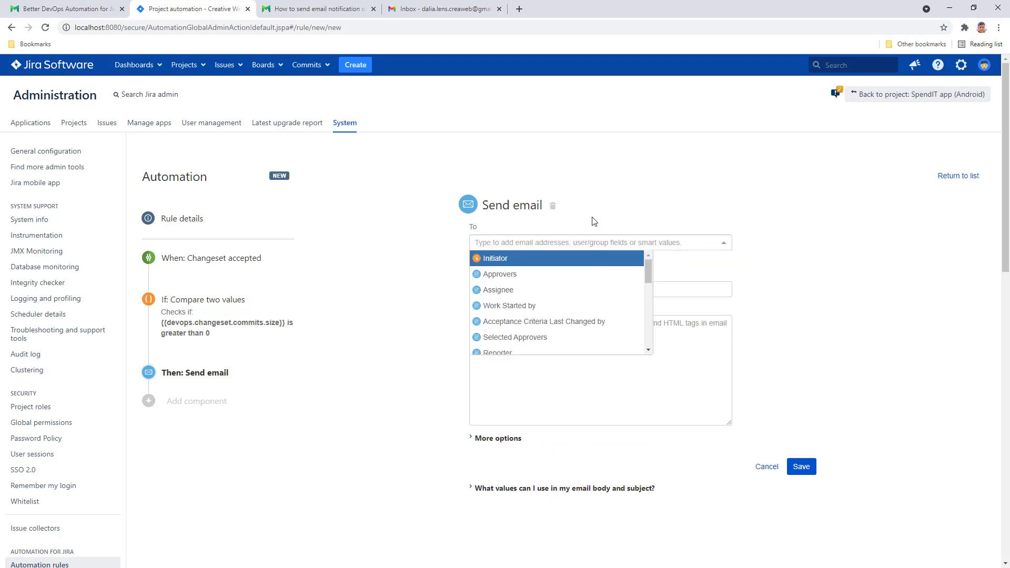
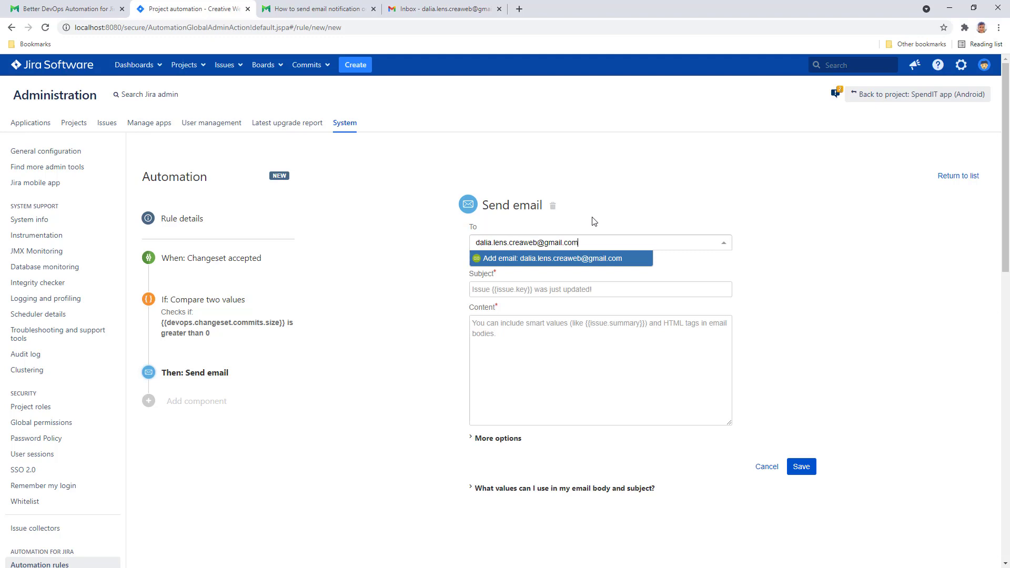
pyautogui.click(582, 258)
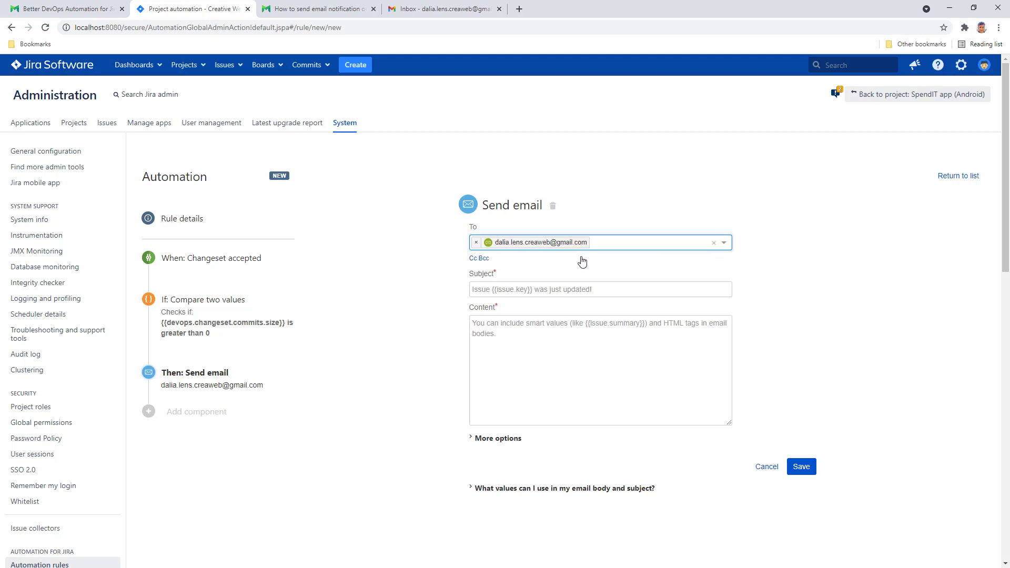
pyautogui.click(583, 290)
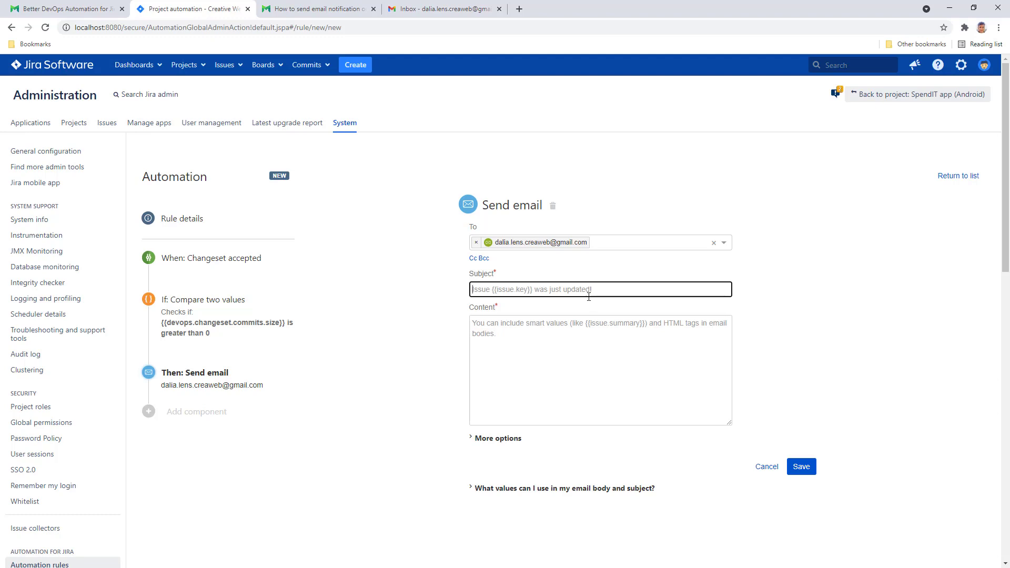
# - Copy the [DEVOPS] email subject template from the Midori Configuration documentation
pyautogui.click(318, 12)
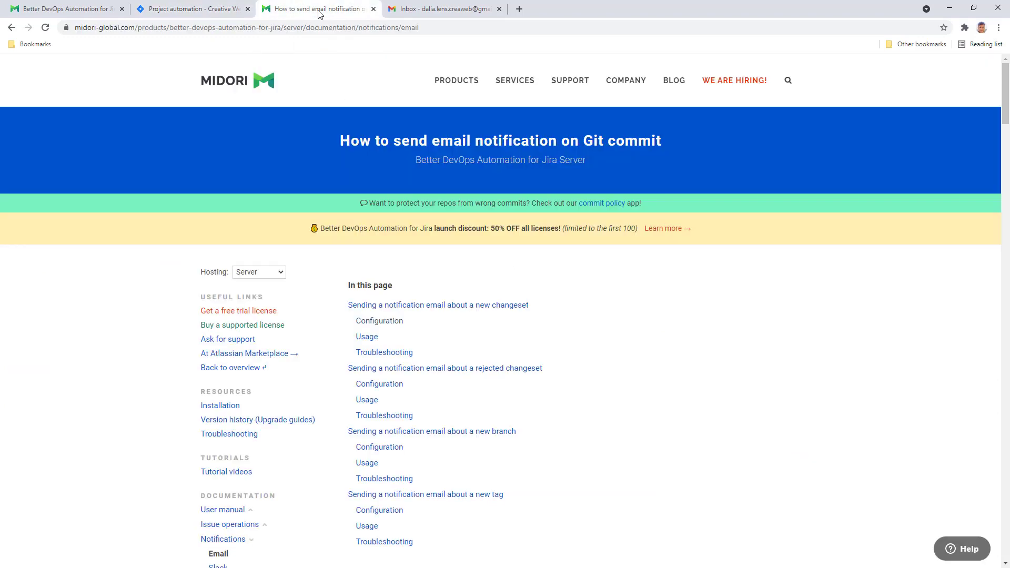
pyautogui.click(392, 322)
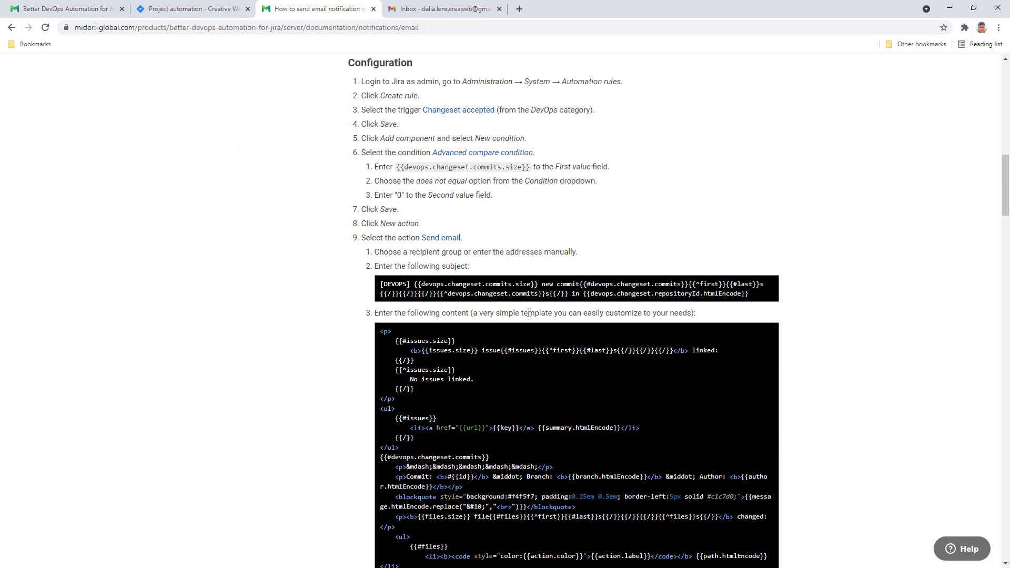
pyautogui.moveTo(772, 286)
pyautogui.click(771, 284)
pyautogui.click(206, 11)
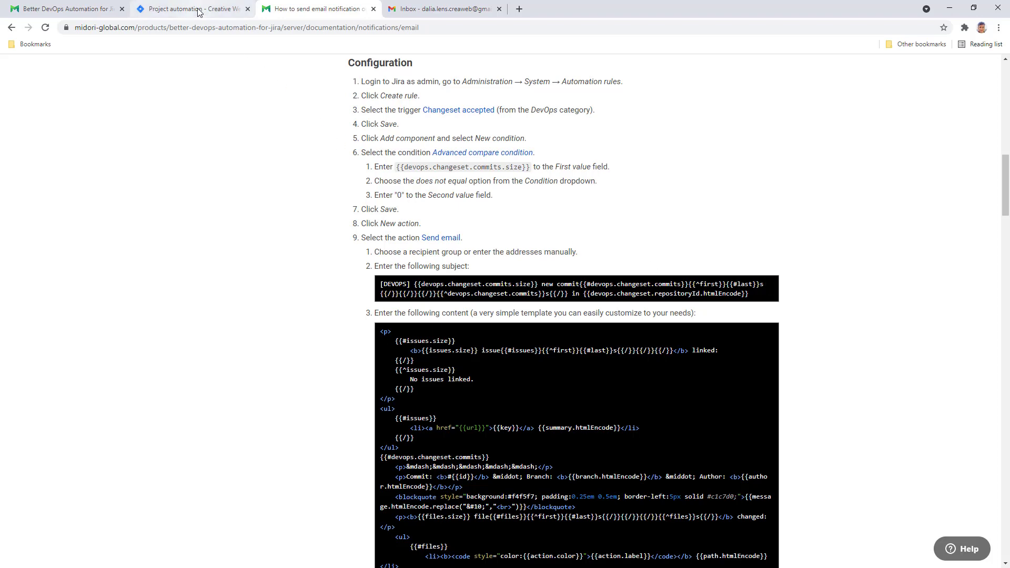
# - Paste the DevOps subject and HTML content templates into the Send email action
pyautogui.rightClick(508, 289)
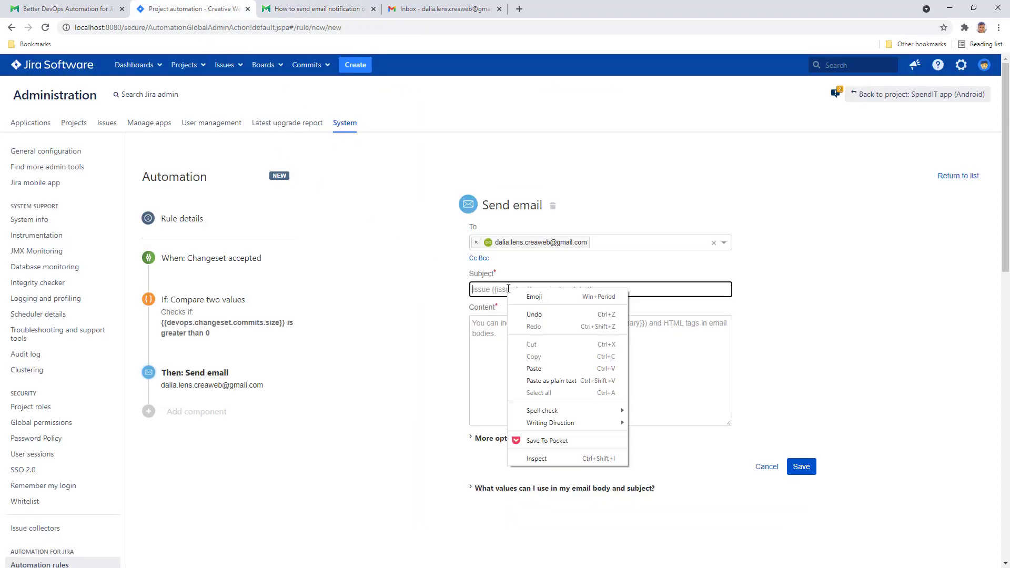
pyautogui.click(545, 363)
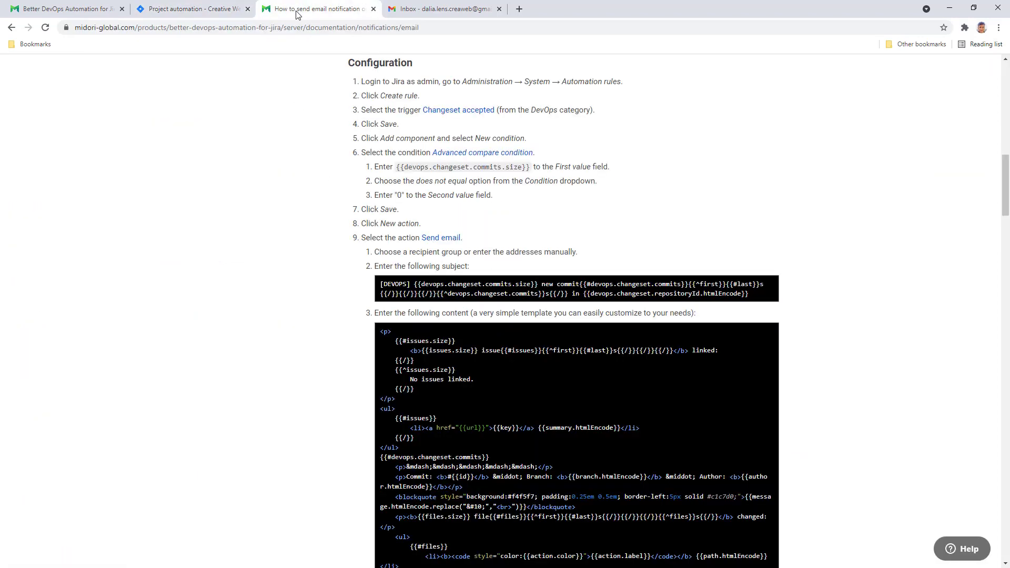
pyautogui.click(299, 14)
pyautogui.click(770, 332)
pyautogui.click(196, 12)
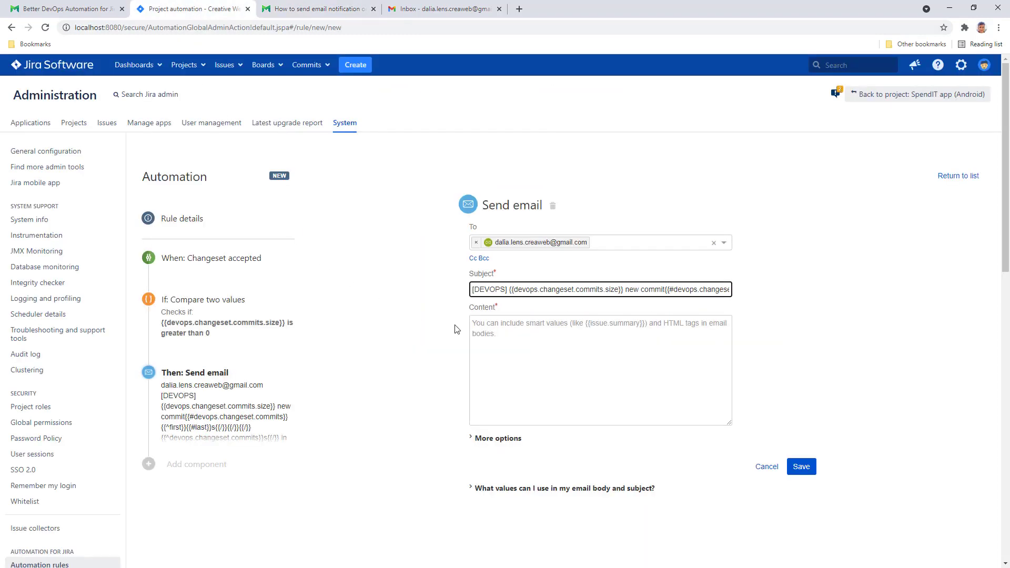
pyautogui.rightClick(498, 329)
pyautogui.click(541, 405)
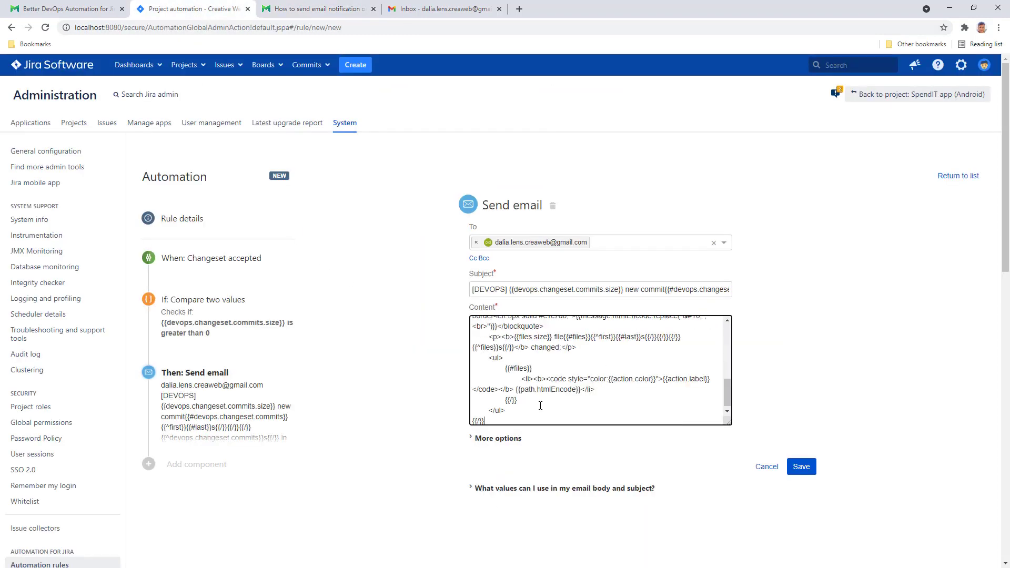
# - Turn off 'Convert line breaks to HTML line breaks' and save the action
pyautogui.click(480, 439)
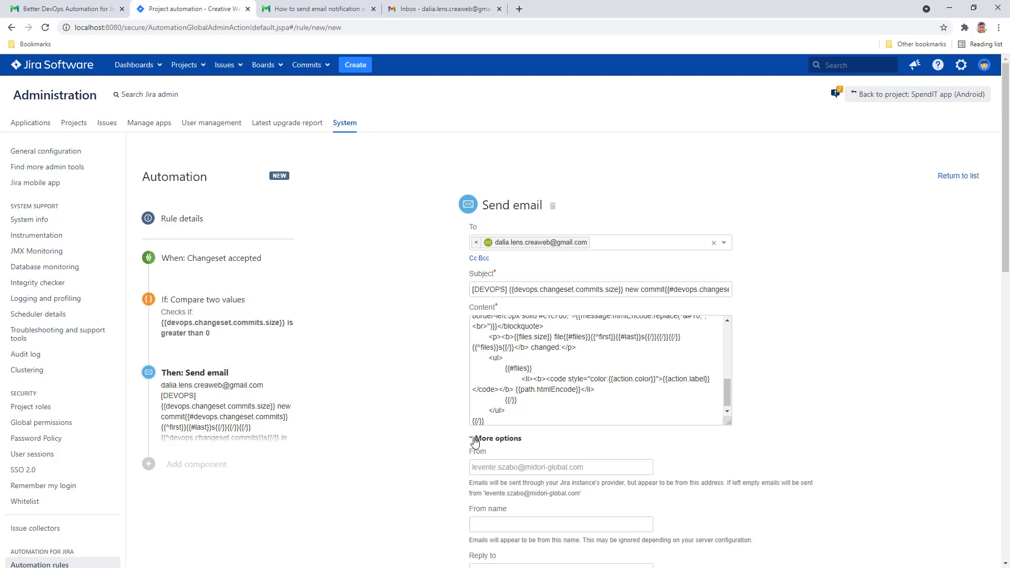
pyautogui.moveTo(1004, 249); pyautogui.dragTo(1005, 374)
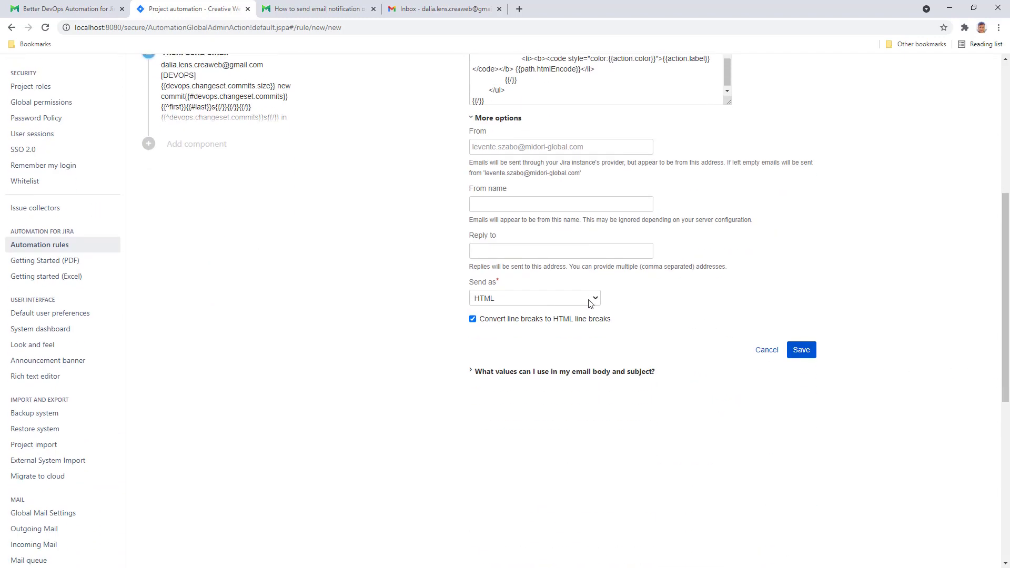
pyautogui.click(473, 319)
pyautogui.click(801, 350)
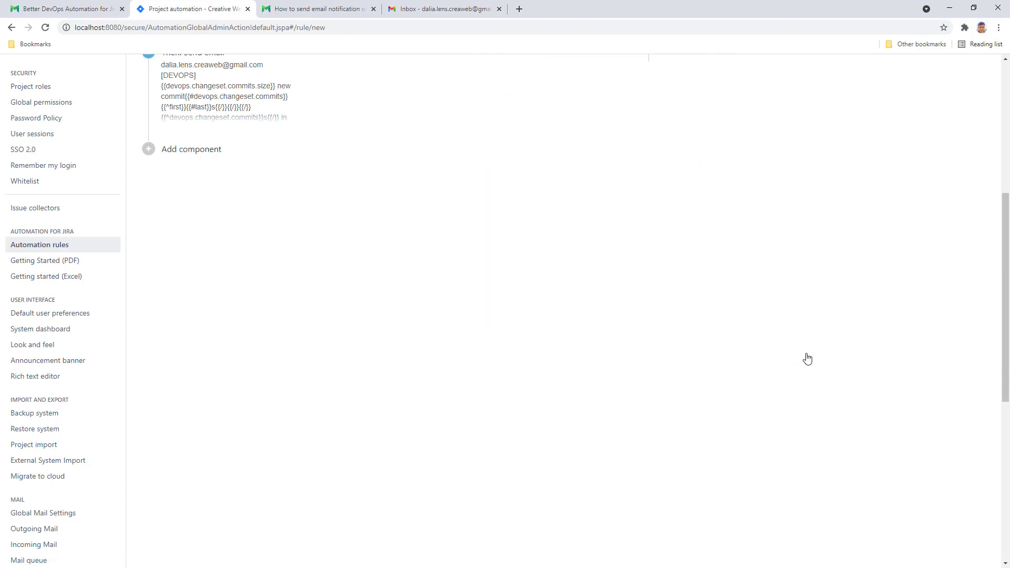
# - Name the rule 'When changeset is accepted → Send email notification' and turn it on
pyautogui.moveTo(1006, 324); pyautogui.dragTo(1006, 177)
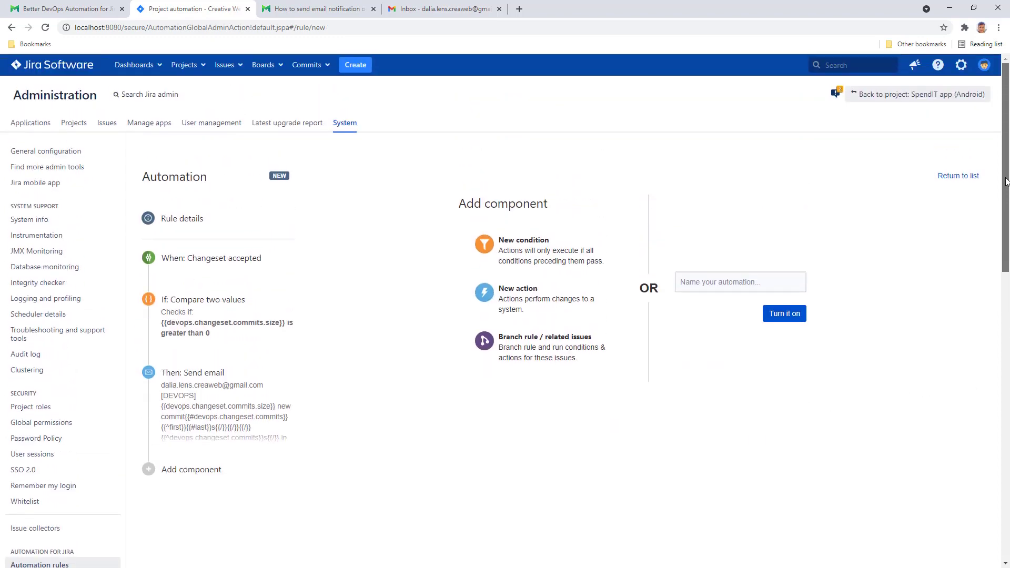
pyautogui.click(703, 283)
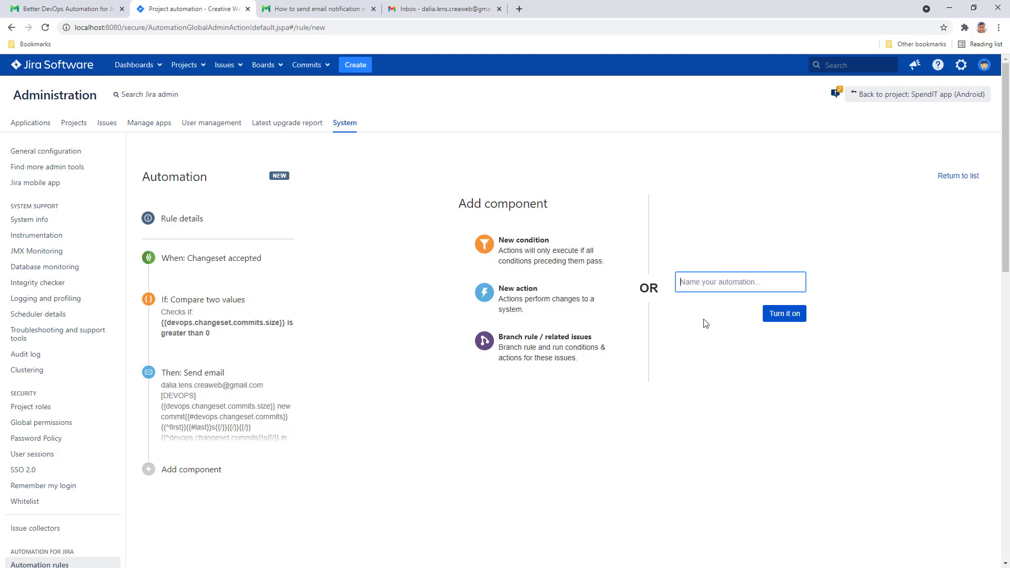
pyautogui.write('When chan')
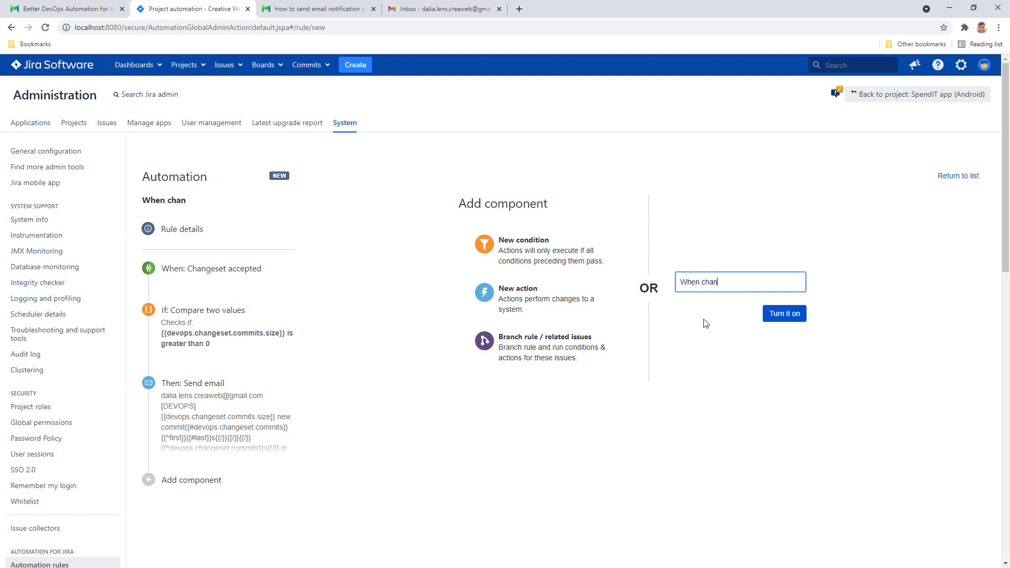
pyautogui.write('geset is accepted →')
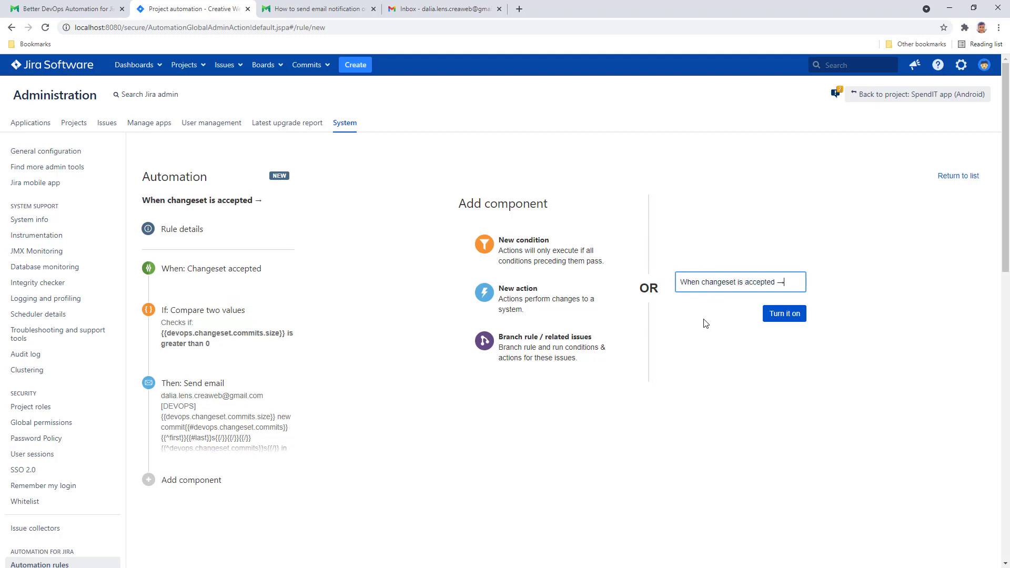
pyautogui.write(' Send email notif')
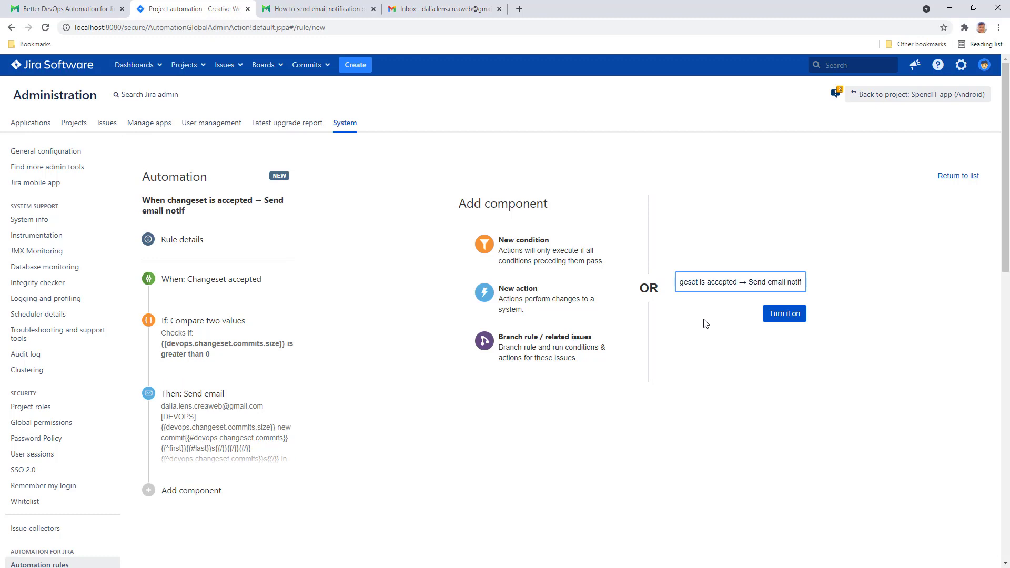
pyautogui.write('ication')
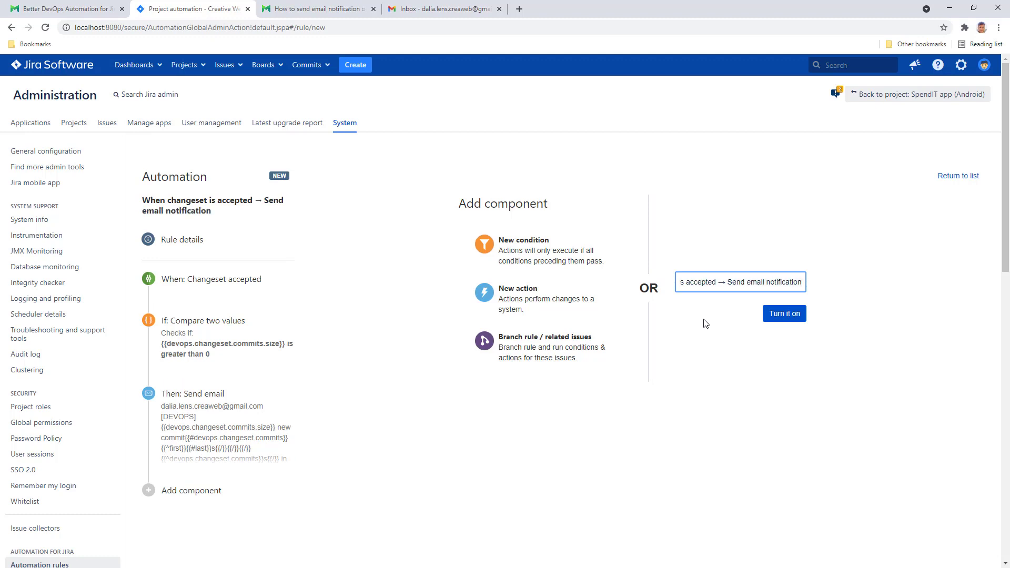
pyautogui.click(784, 315)
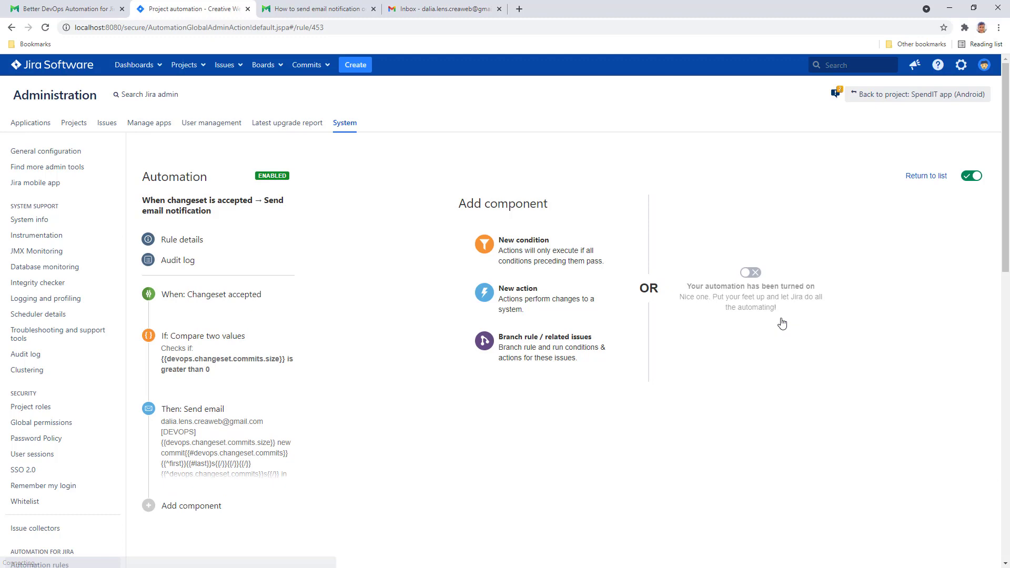
pyautogui.press('super+1')
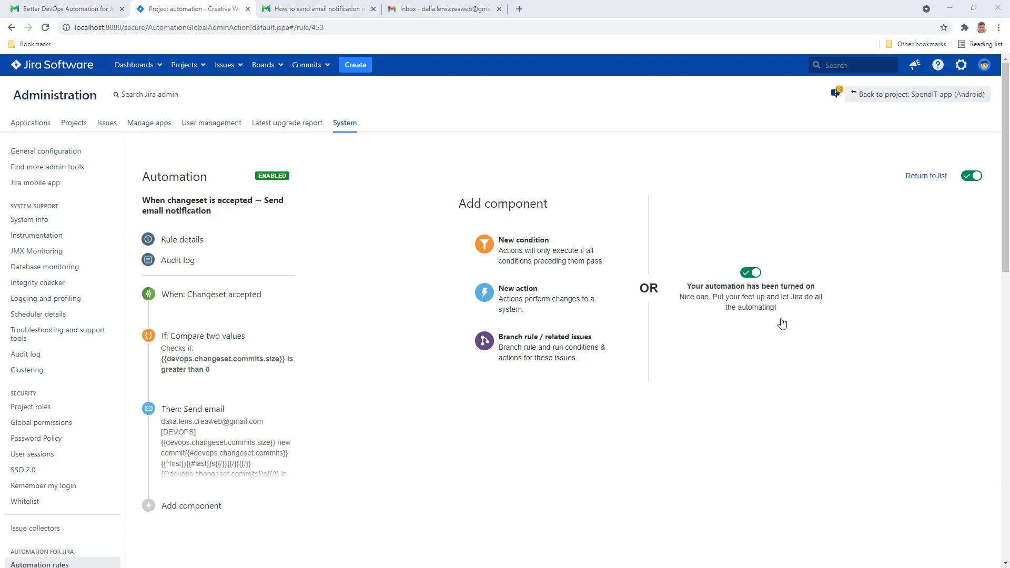
# - Commit 'SIA-146 SIA-149 Add credit card monitoring service, fixed scoring' and push it
pyautogui.write('git ')
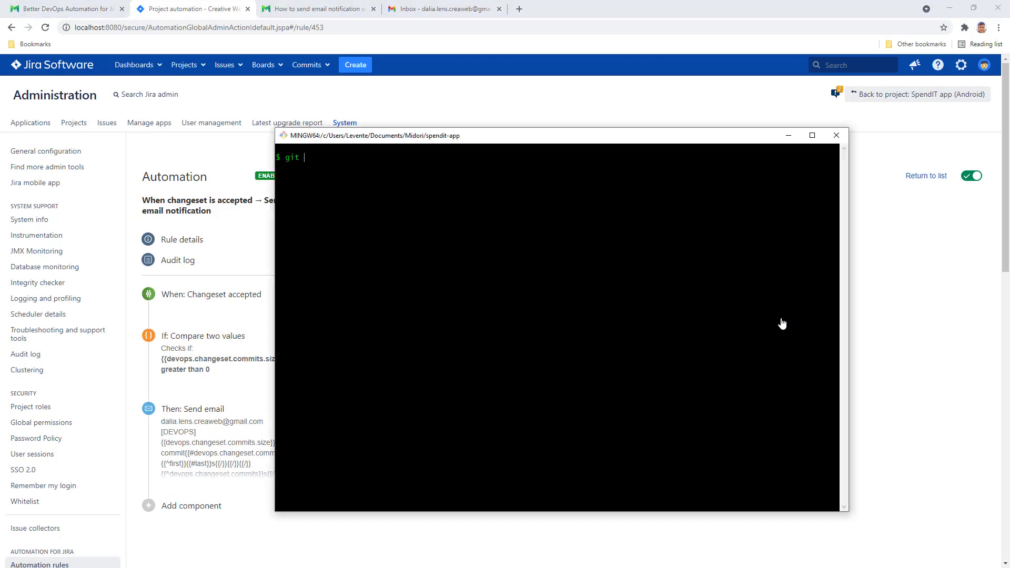
pyautogui.write('status')
pyautogui.press('Return')
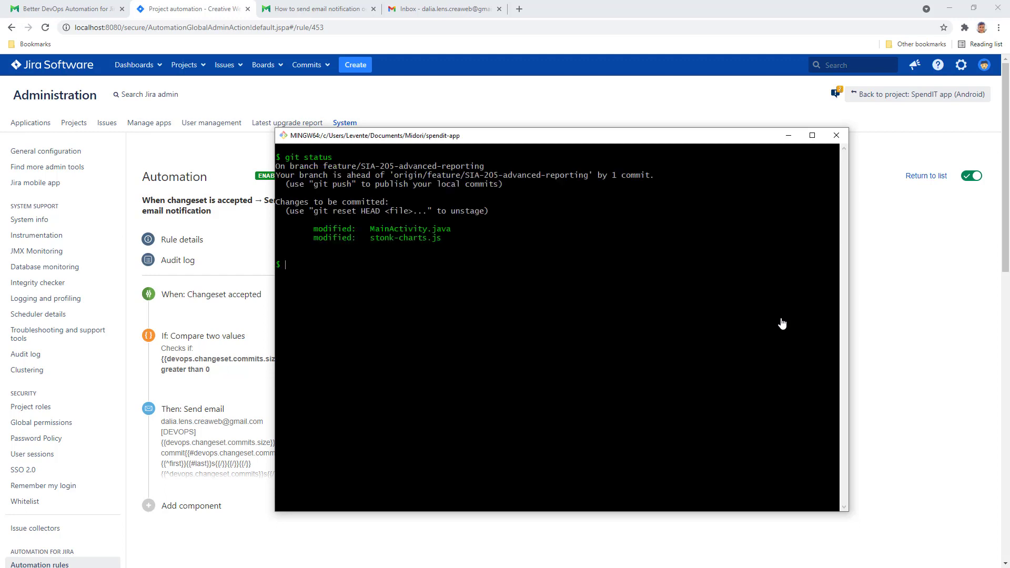
pyautogui.write('git commit -m "SIA-146 SIA-149 ')
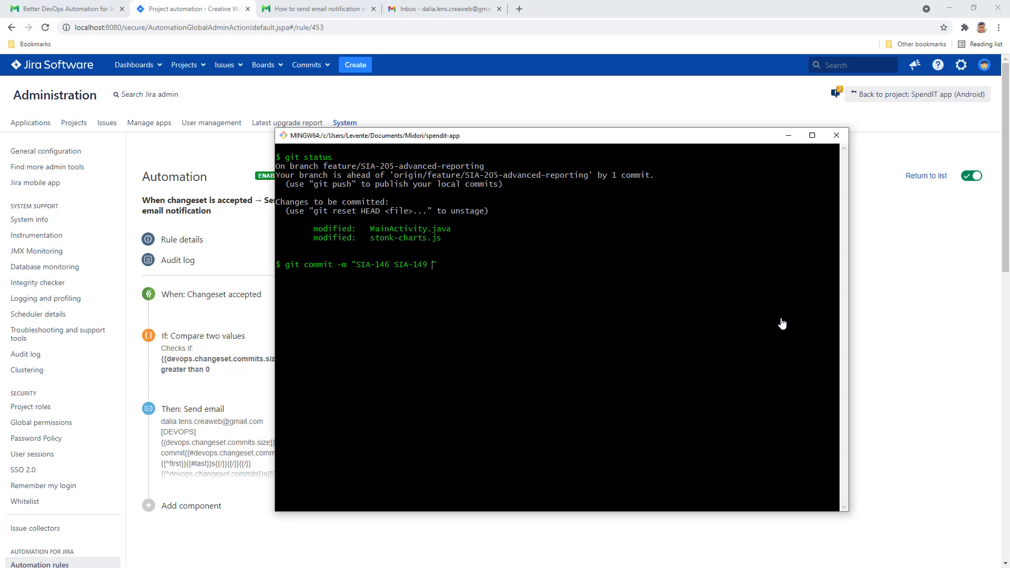
pyautogui.write('Add credit card moni')
pyautogui.write('toring service, fix')
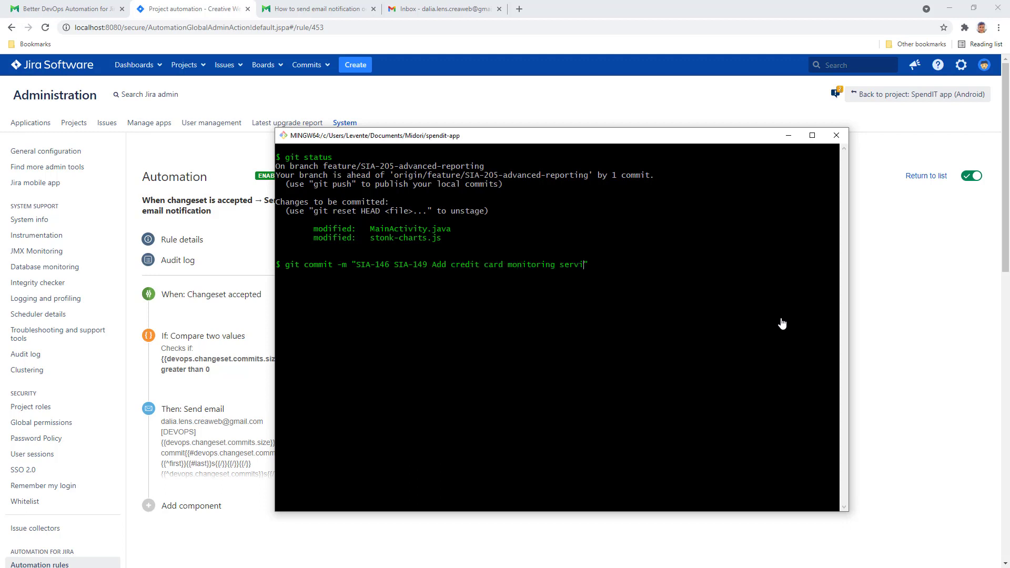
pyautogui.write('ed scoring')
pyautogui.press('Return')
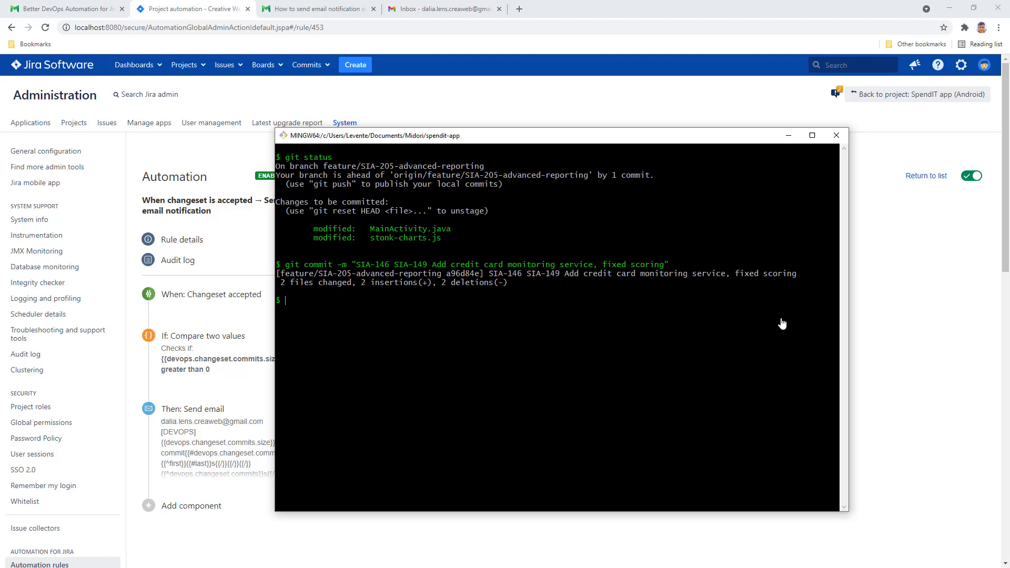
pyautogui.write('git push')
pyautogui.press('Return')
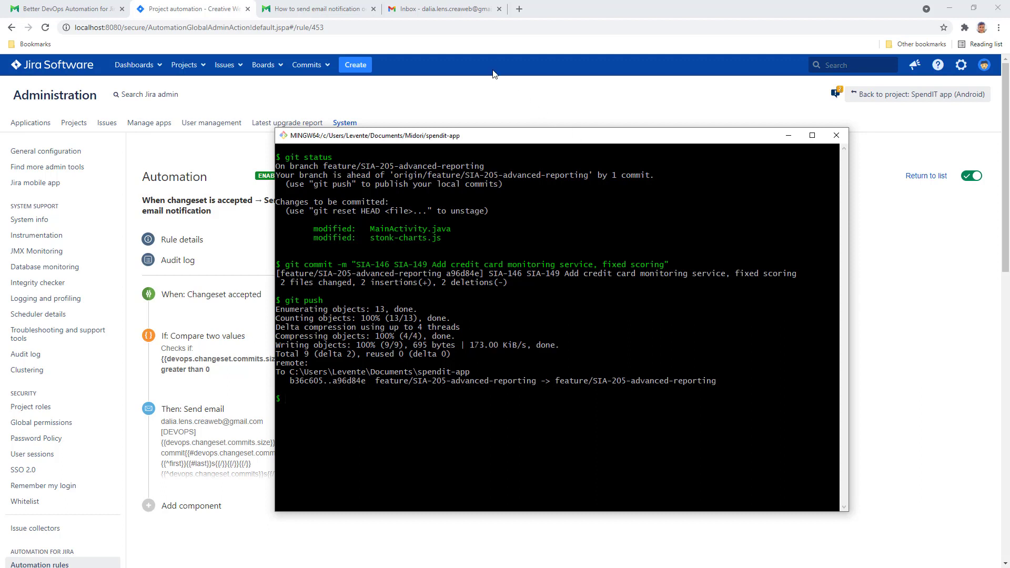
pyautogui.click(435, 15)
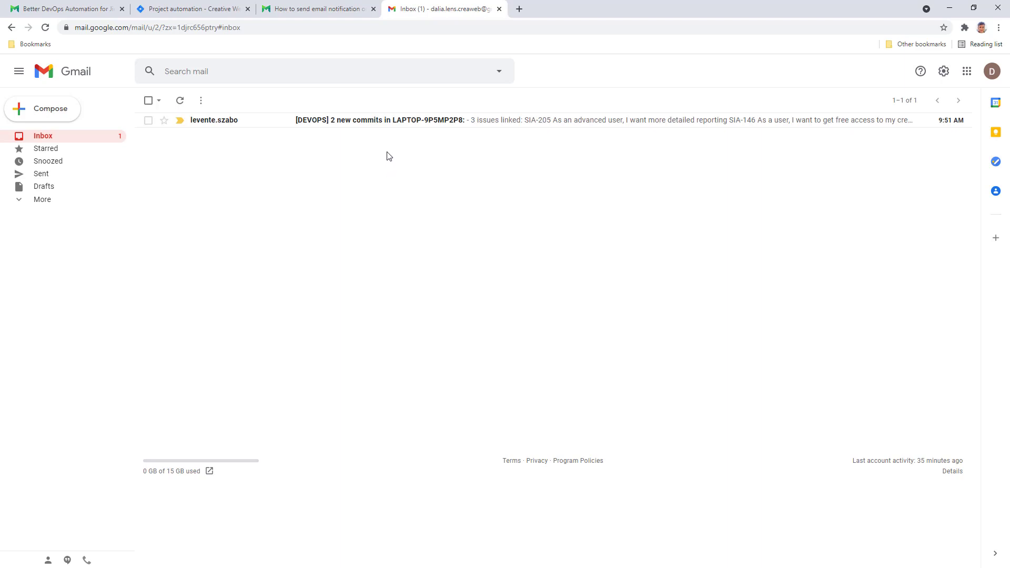
# - Open the '[DEVOPS] 2 new commits' notification email in Gmail
pyautogui.click(385, 123)
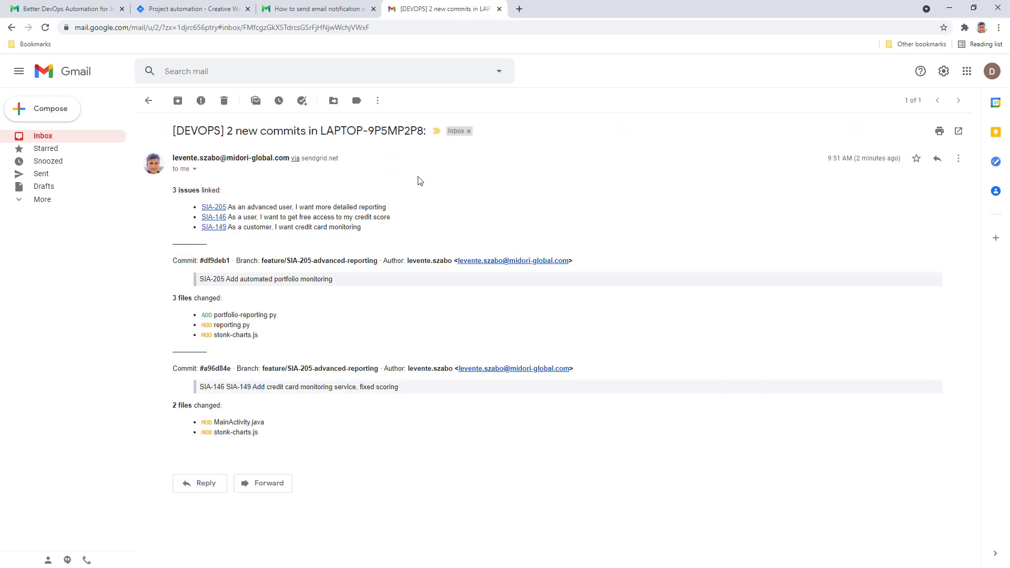